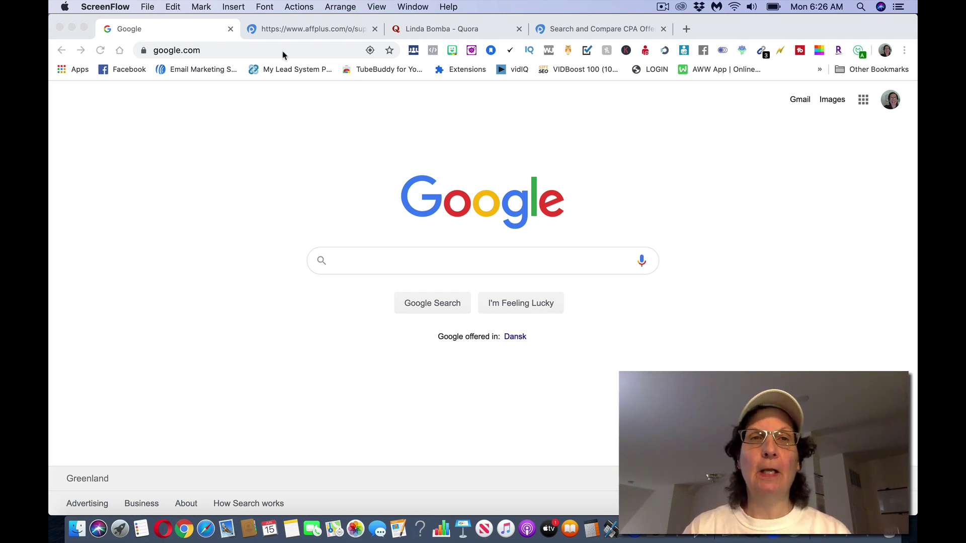
- Switch to the affplus Superleads Starbucks Gift Card offer ($1.04 CPA, NZ)
click(305, 29)
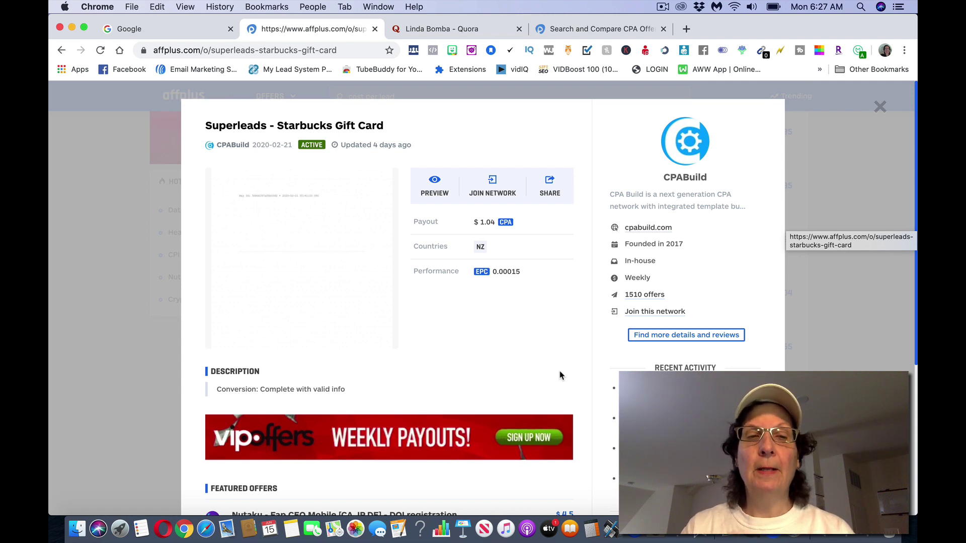
- Switch to the Quora profile page tab
click(472, 29)
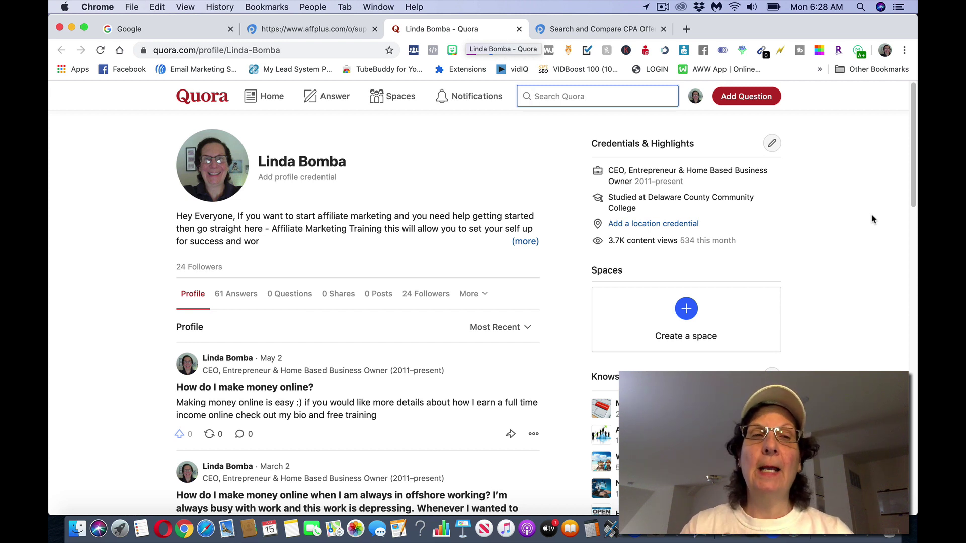
- Open the profile from the account menu in a new tab and expand the full bio
click(695, 96)
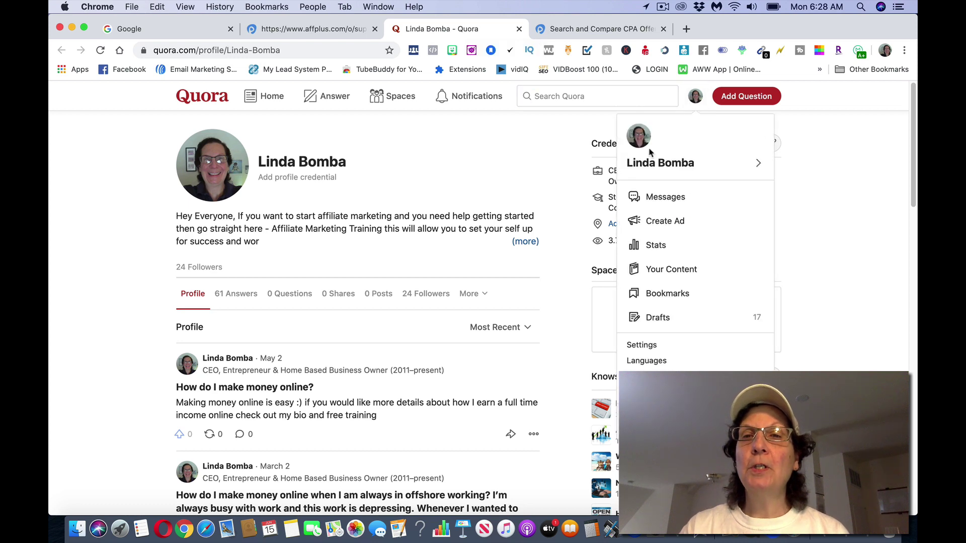
click(642, 169)
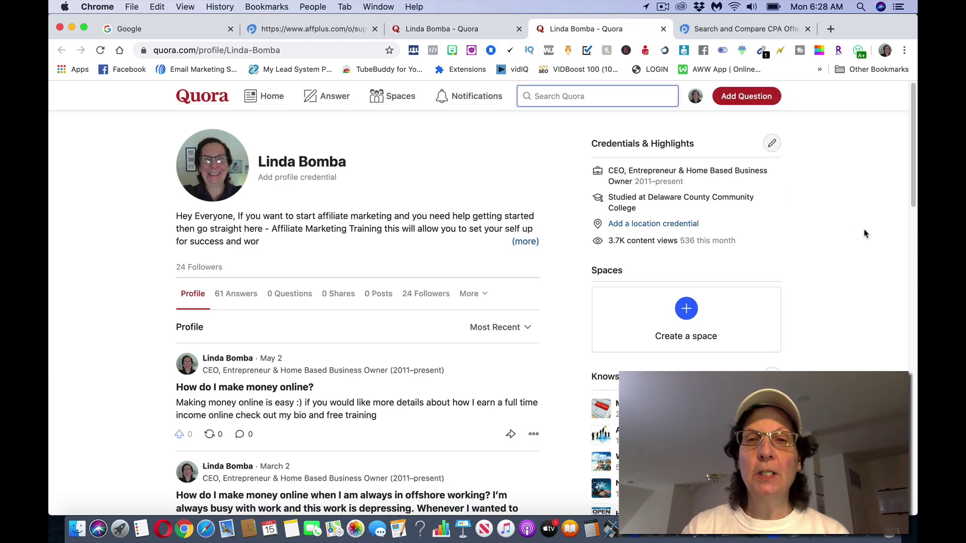
click(526, 242)
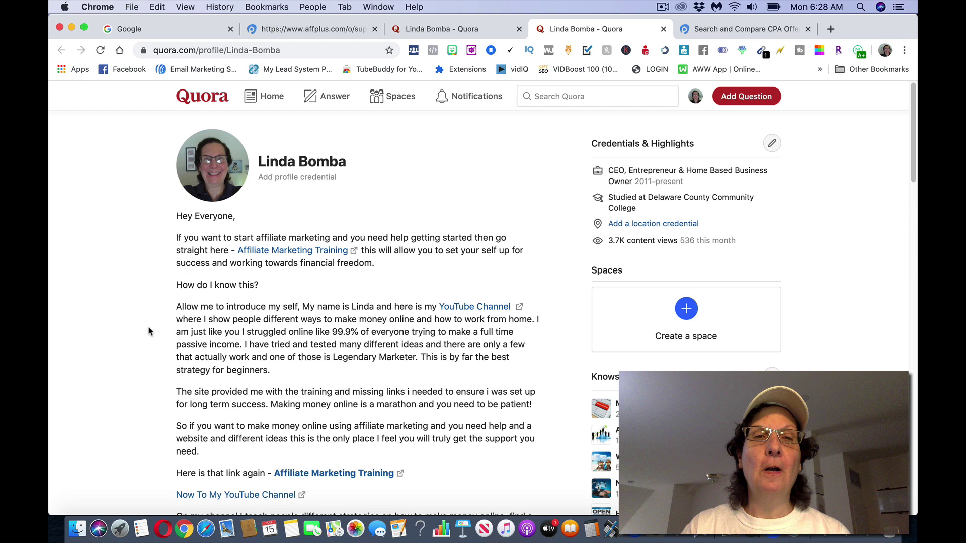
scroll(912, 156, down, 2)
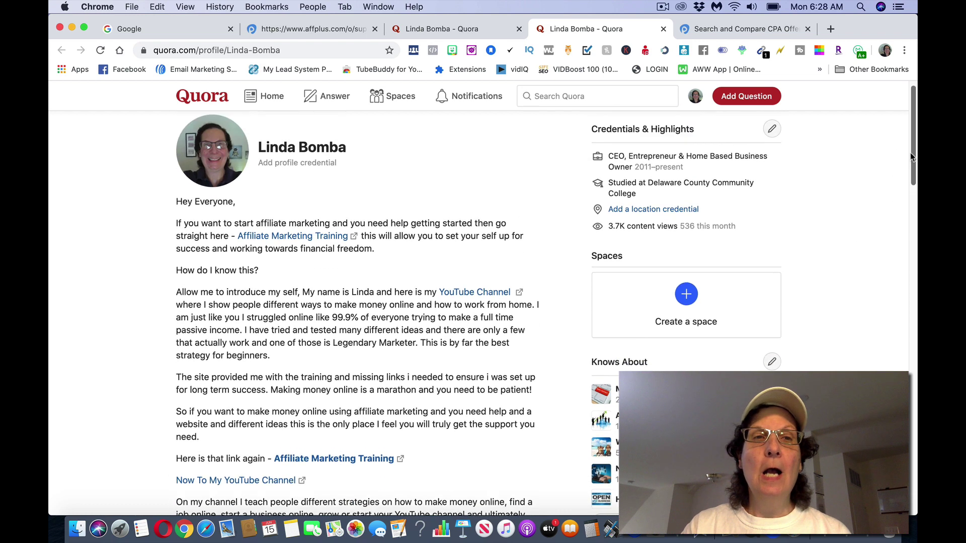
scroll(910, 156, up, 2)
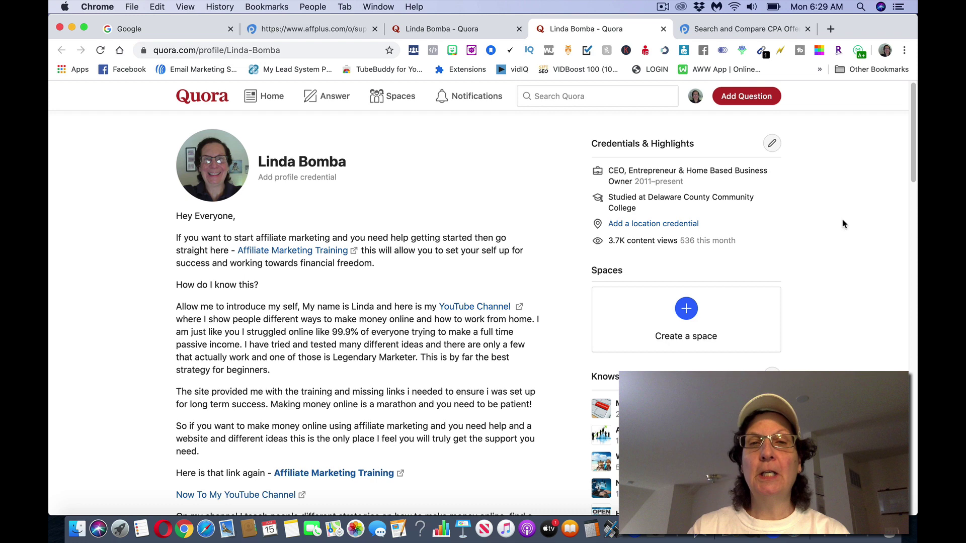
scroll(909, 171, down, 2)
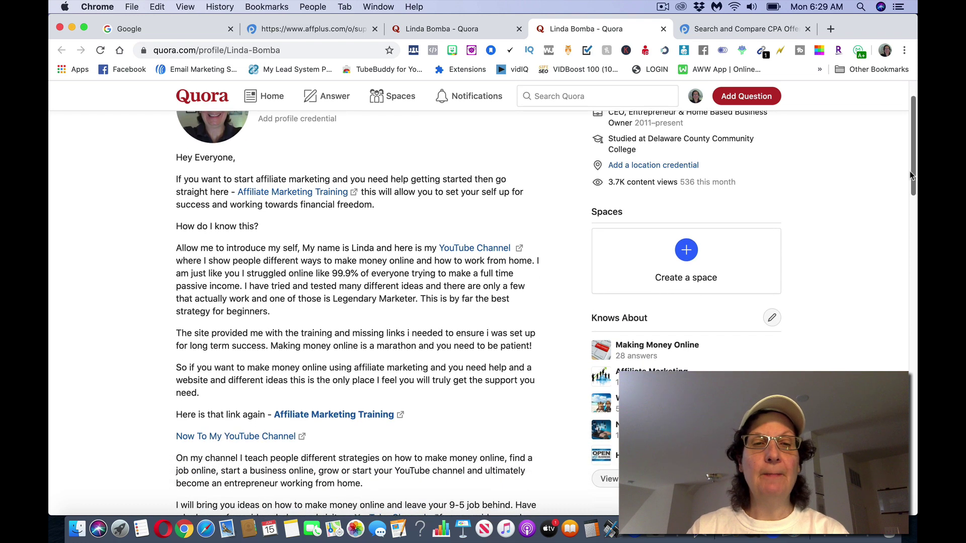
scroll(910, 172, up, 2)
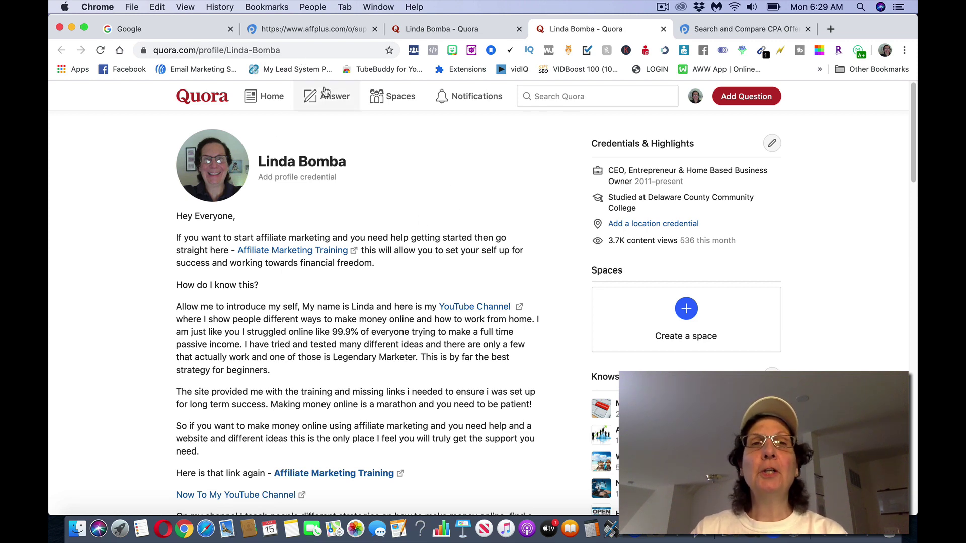
click(317, 32)
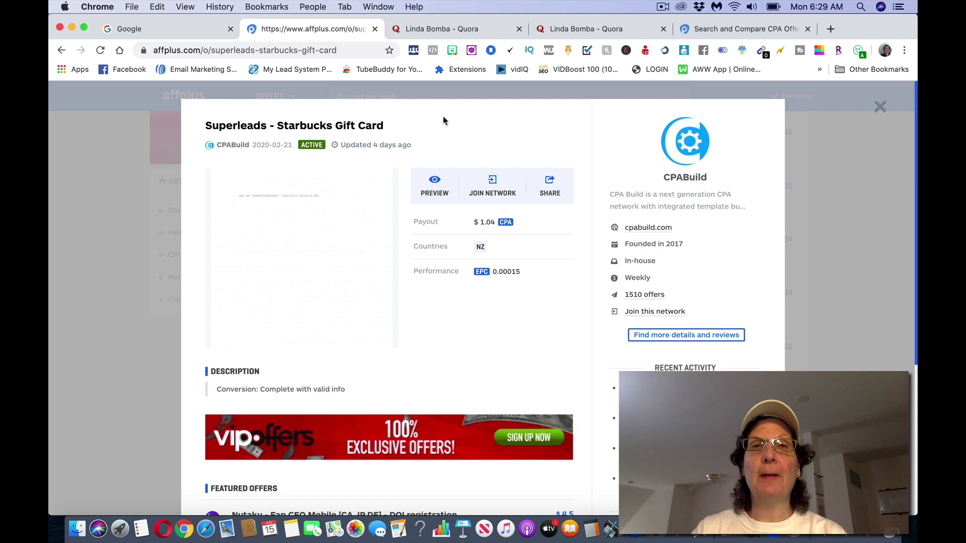
click(570, 30)
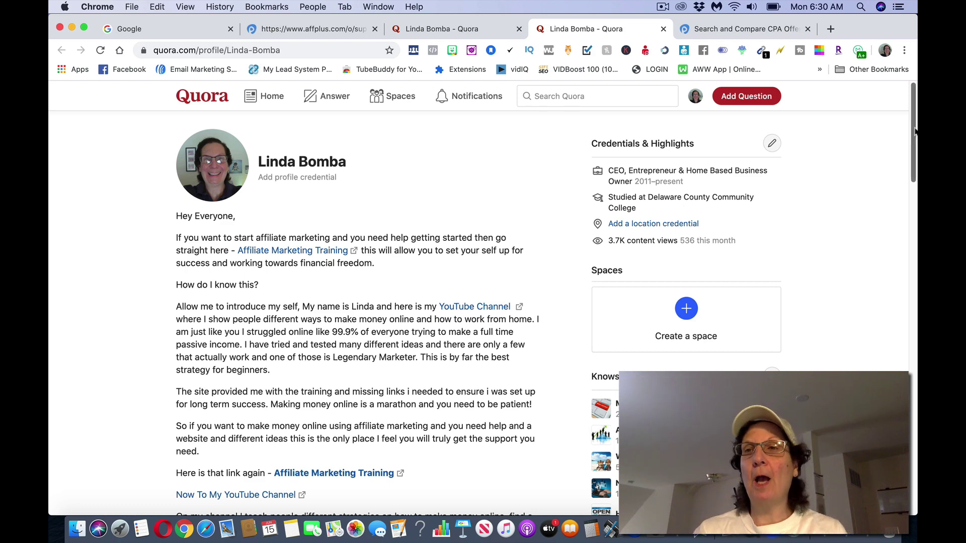
scroll(915, 135, down, 1)
mouse_move(914, 136)
mouse_down()
mouse_move(914, 177)
mouse_move(914, 144)
mouse_move(914, 154)
mouse_up()
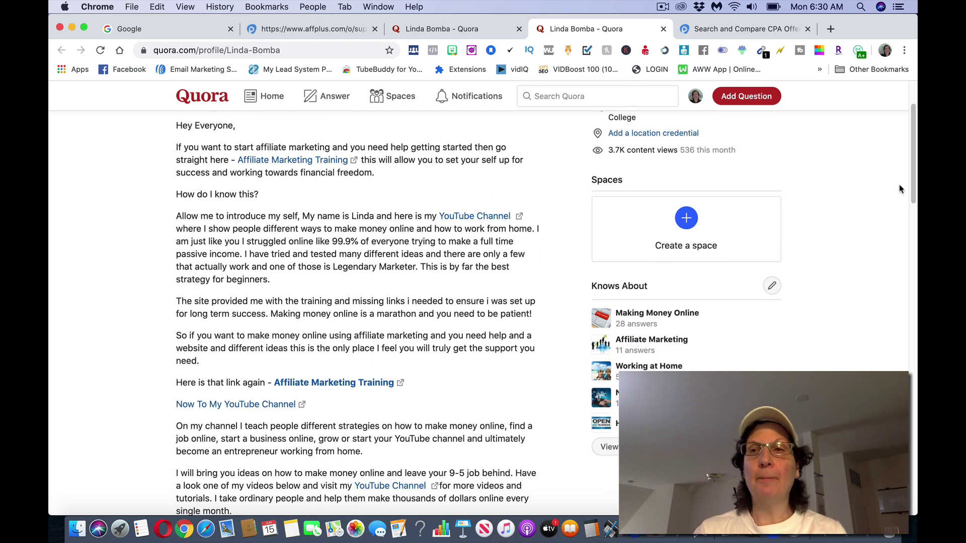
drag(909, 171, 907, 143)
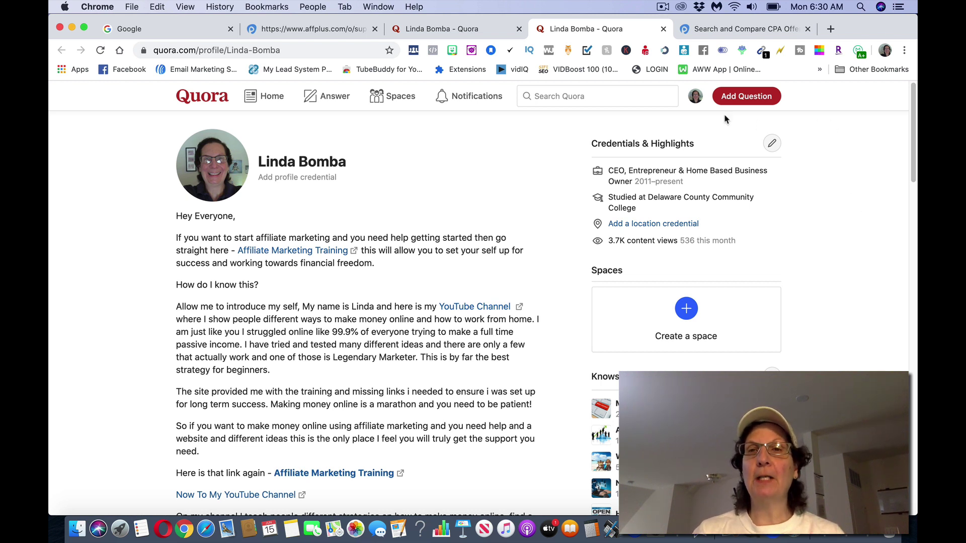
- Open the account menu from the avatar on the profile page
click(695, 96)
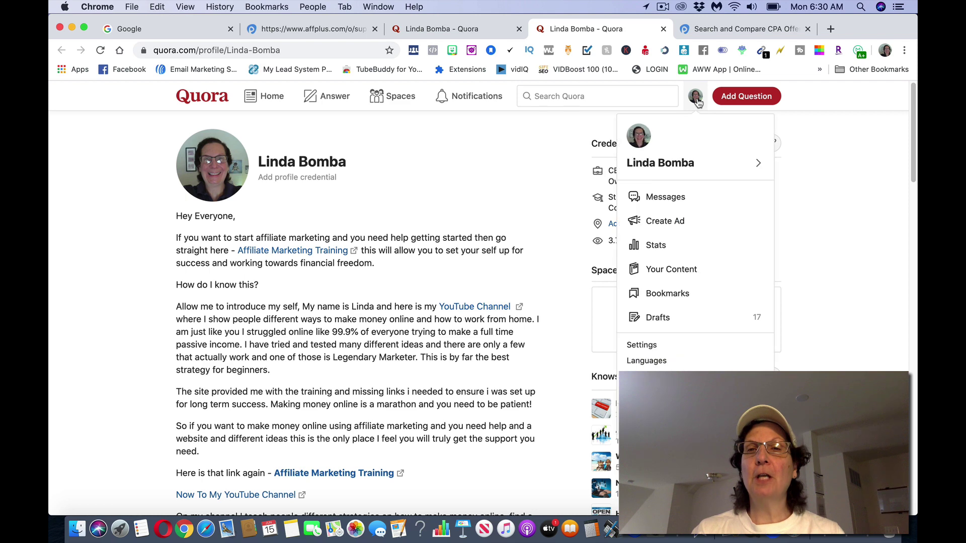
- Search for free gift card questions and open the unanswered one about free gift card sites
click(654, 244)
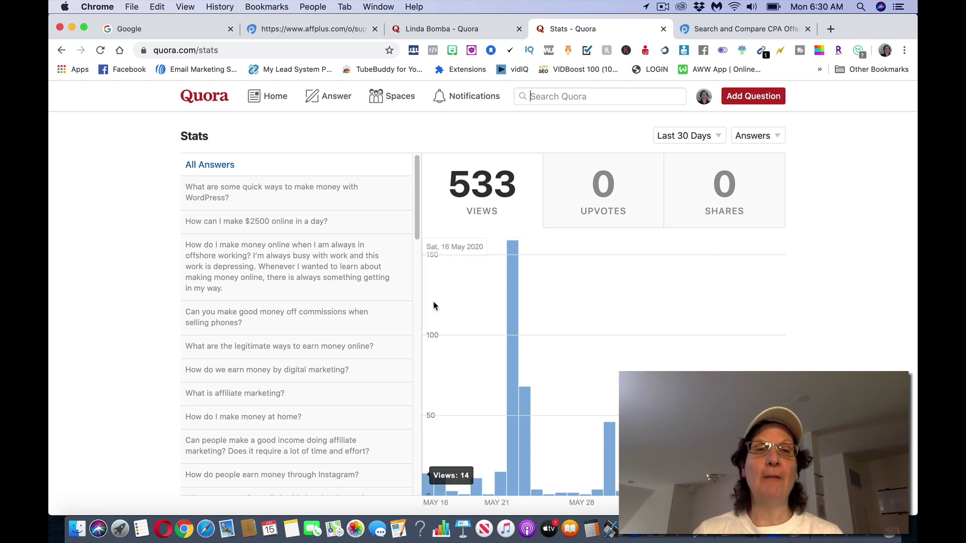
scroll(418, 215, down, 2)
scroll(419, 215, up, 2)
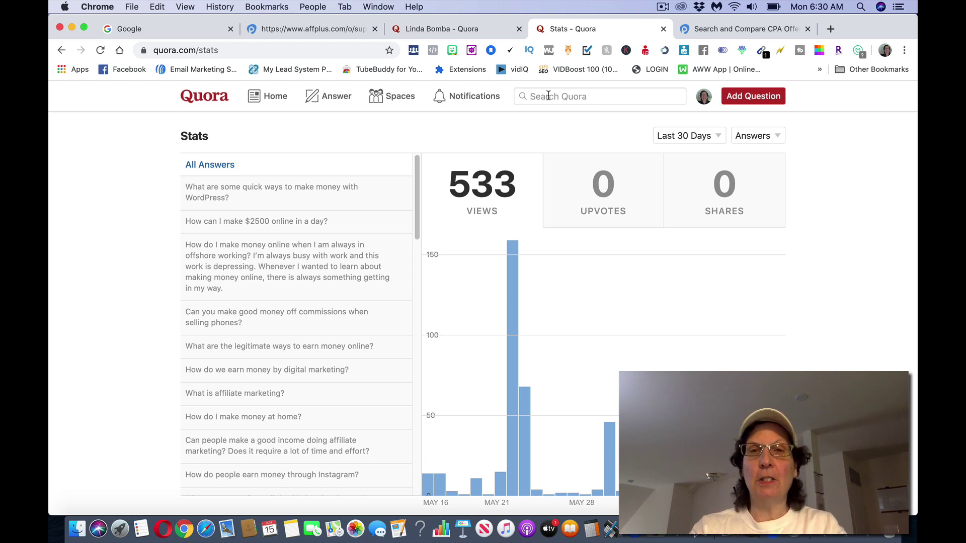
text(ho)
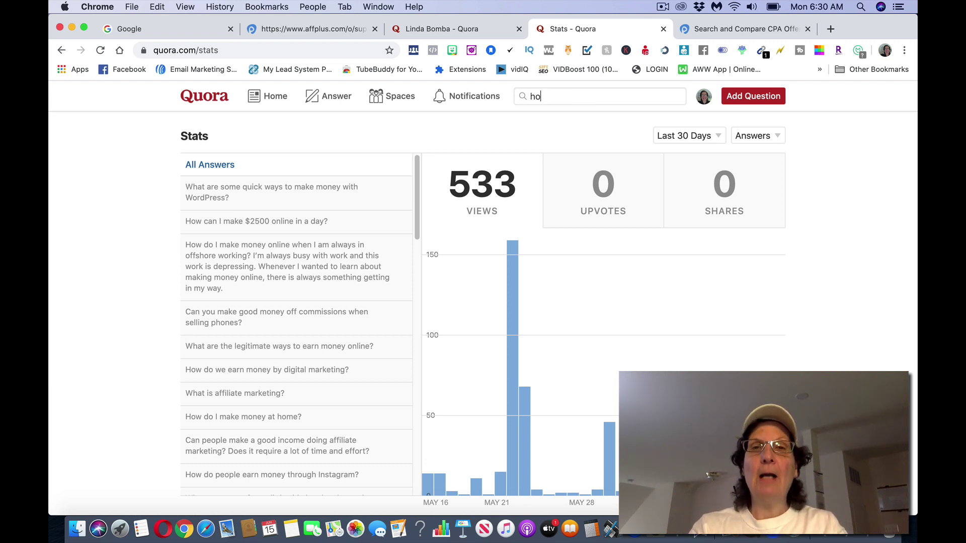
text(w can i win )
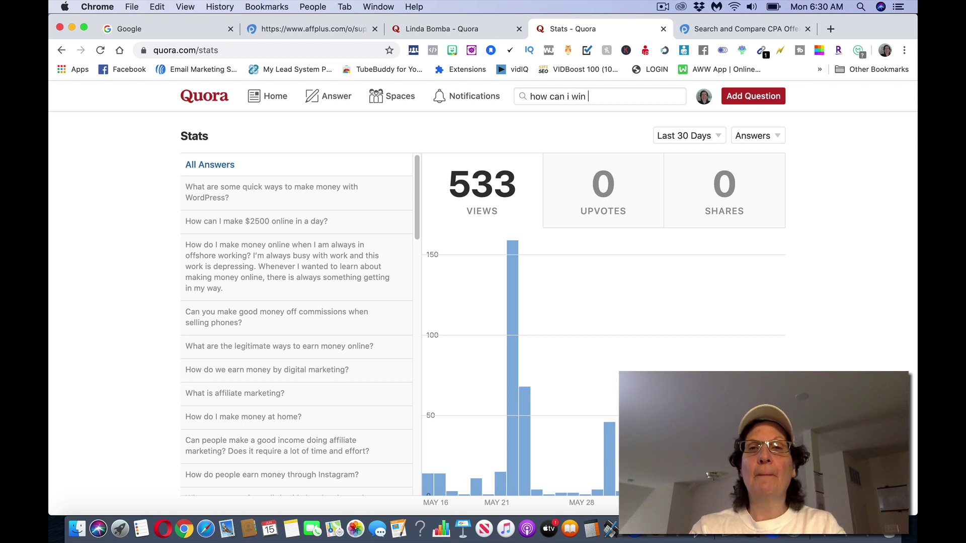
text(free gift card)
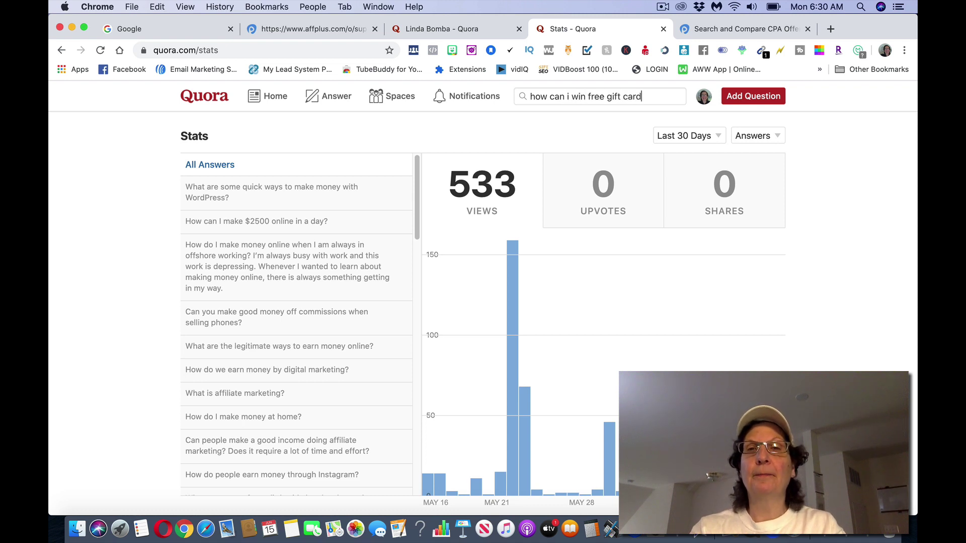
text(s)
key(Return)
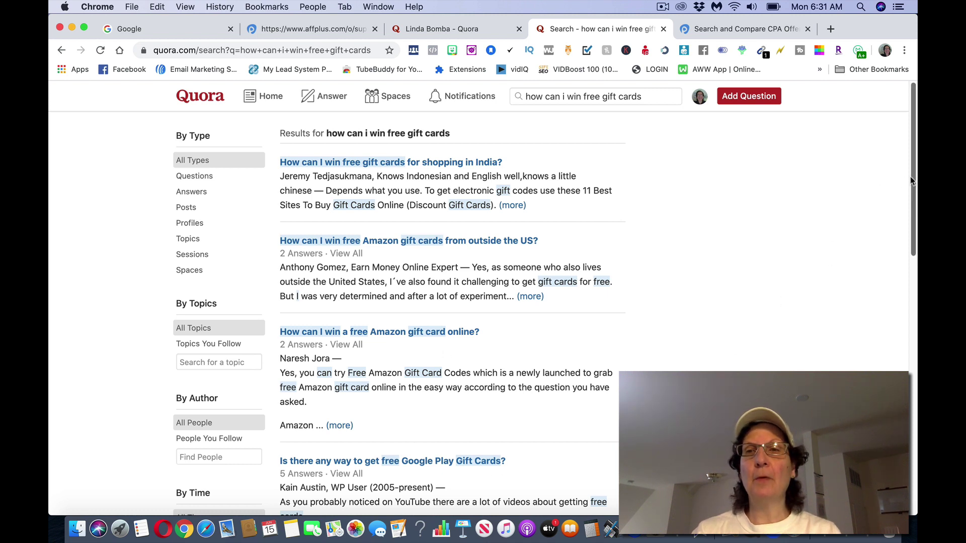
scroll(910, 178, down, 1)
drag(911, 179, 899, 278)
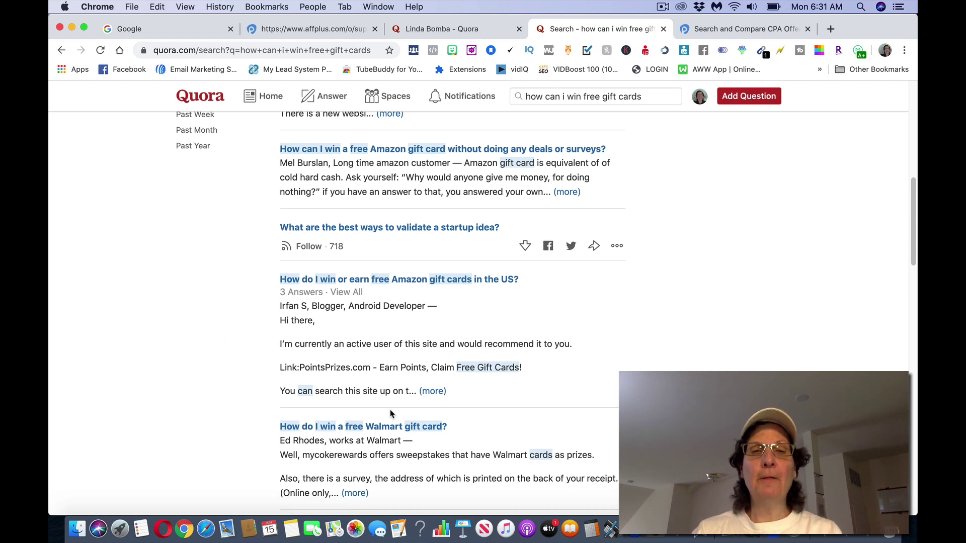
scroll(914, 197, up, 1)
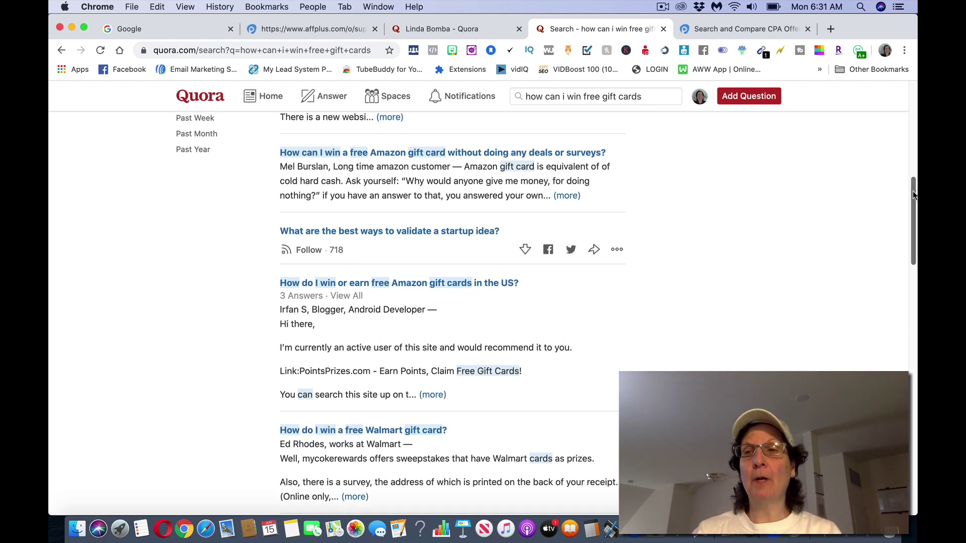
drag(913, 197, 908, 319)
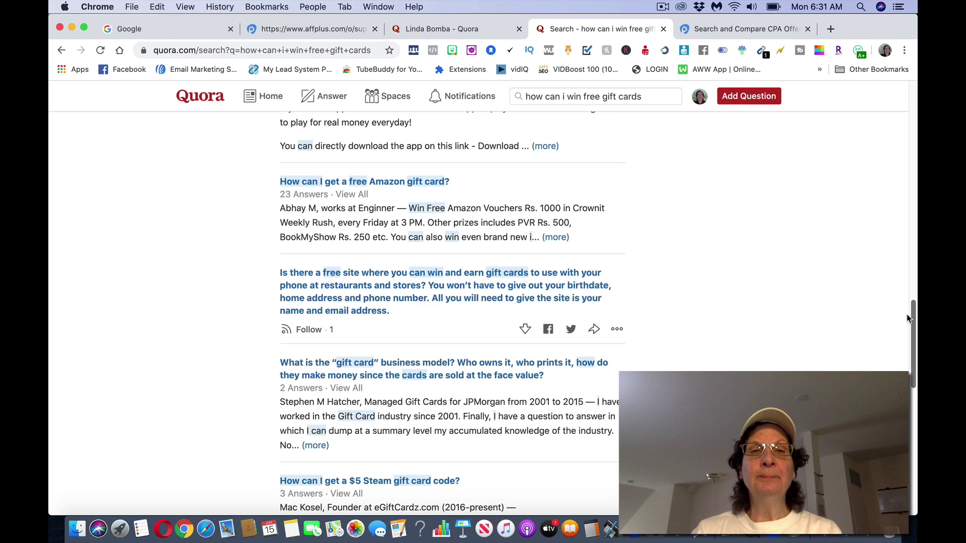
click(478, 290)
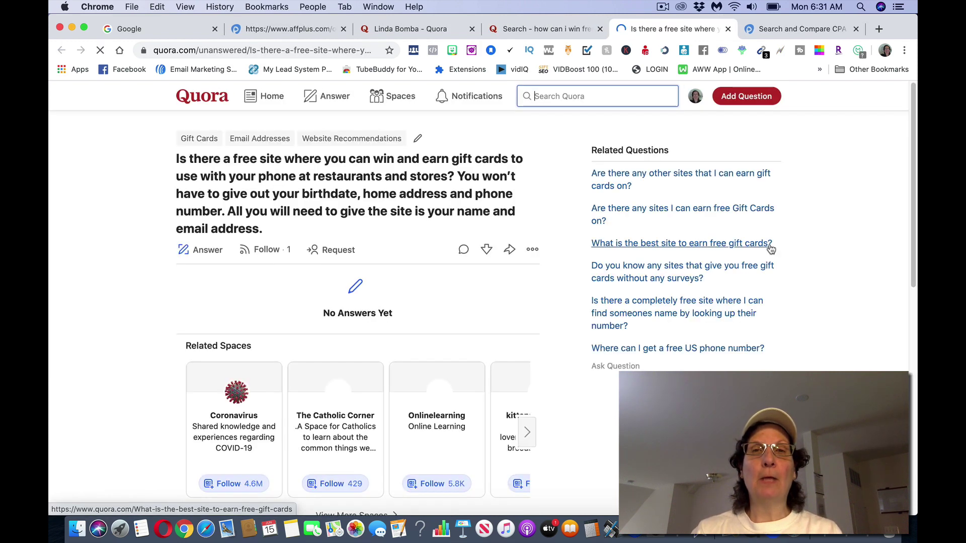
- Start an answer to the free gift card sites question
click(216, 253)
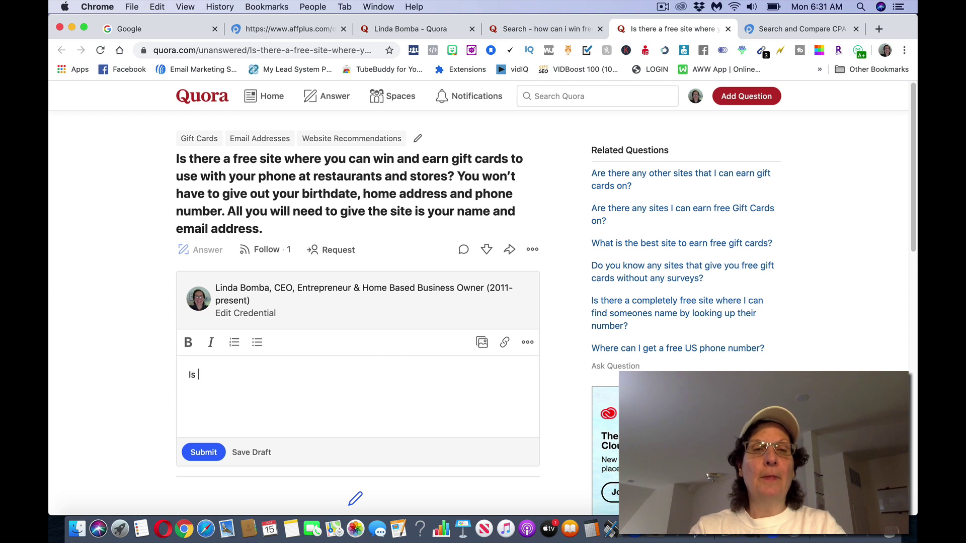
text(There ar)
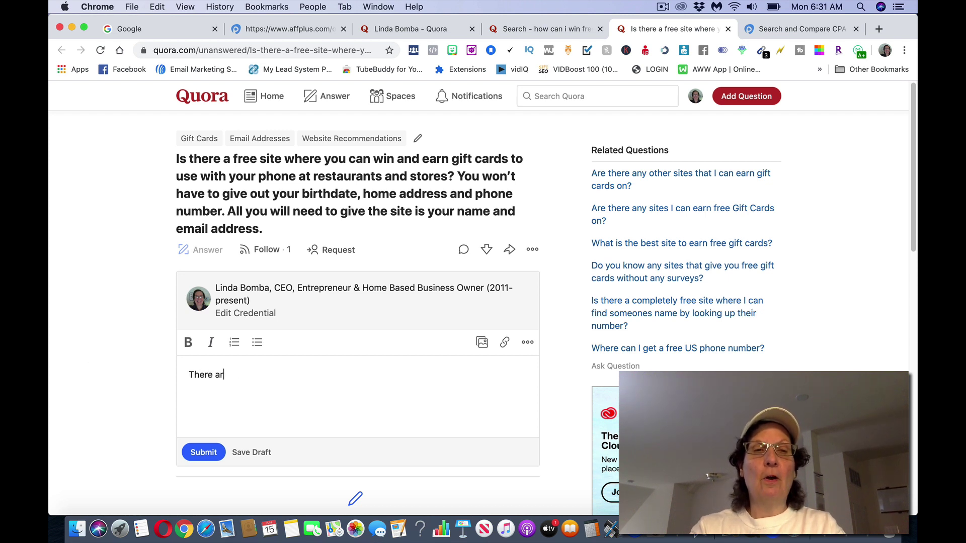
text(e a a lot )
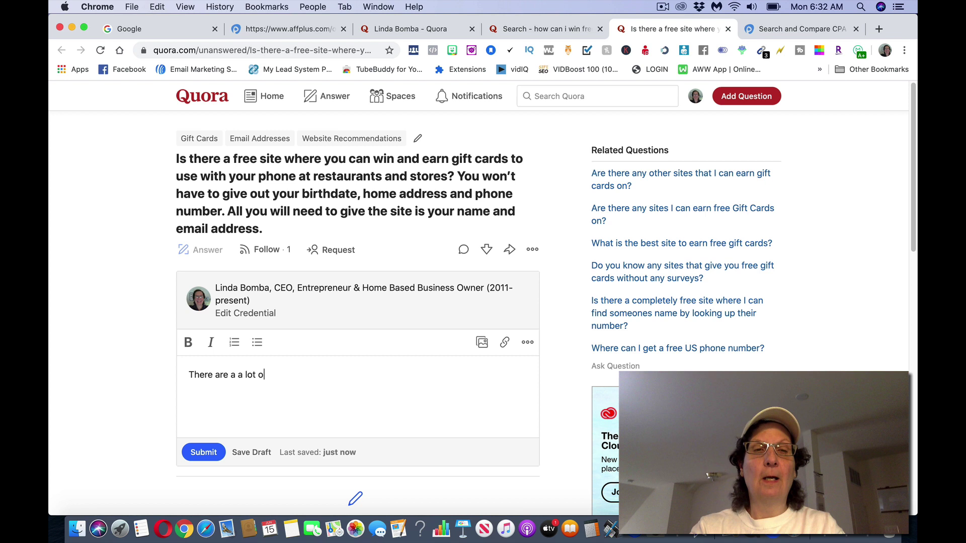
text(of different )
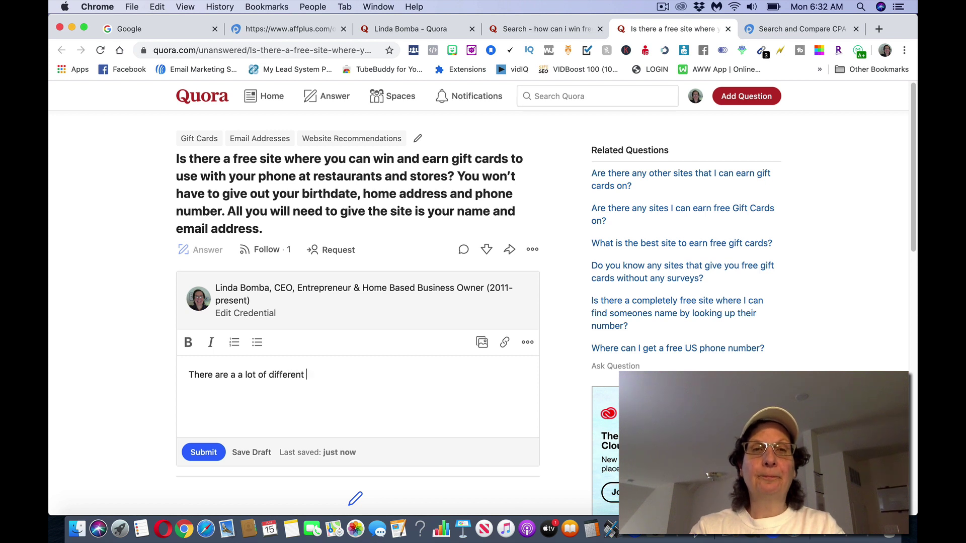
text(sites whe)
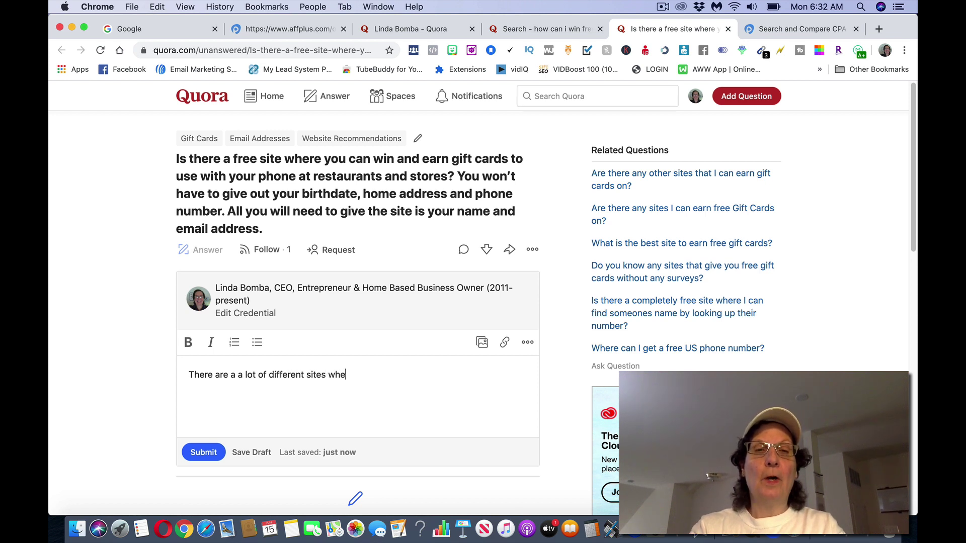
text(re you can )
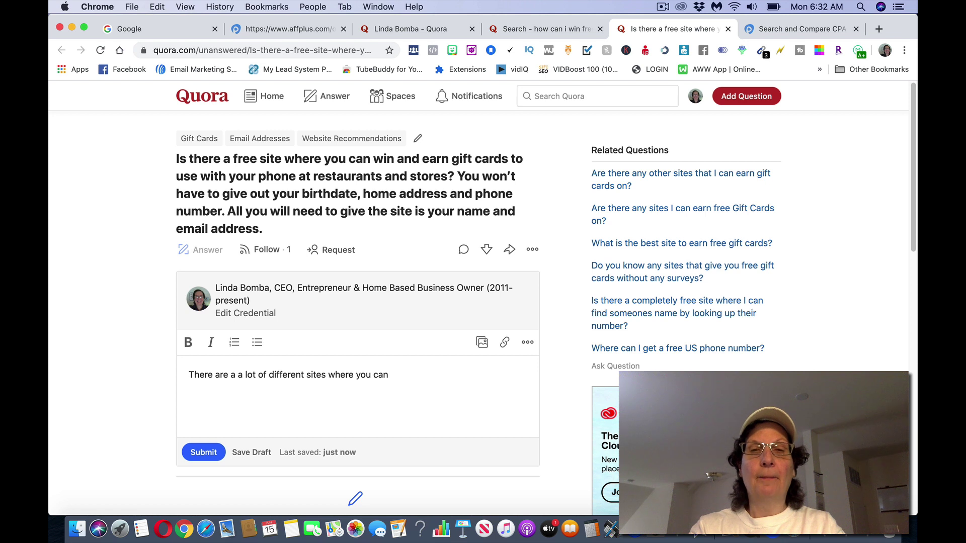
text(enter to wi)
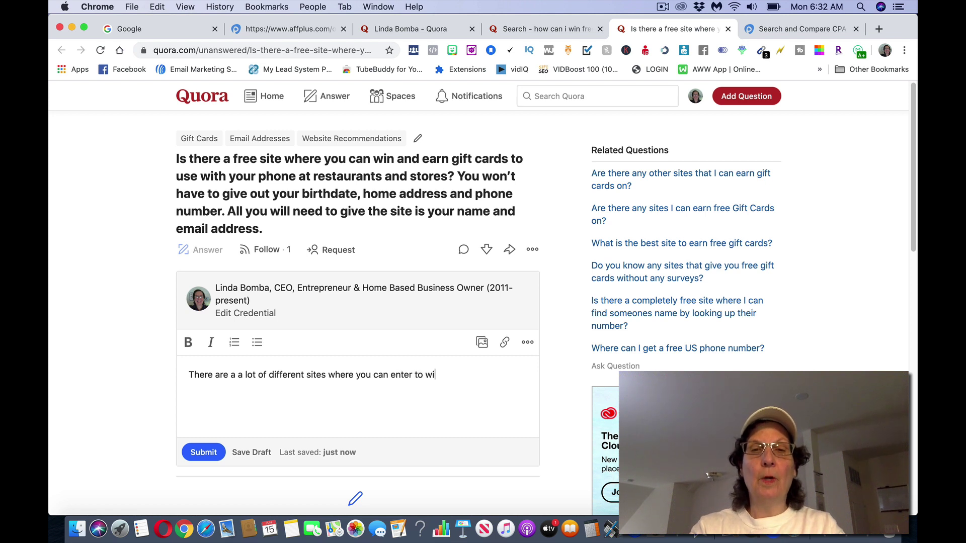
text(n a f)
- Fix typos in the draft about free gift card sites and the profile
key(BackSpace)
text(f)
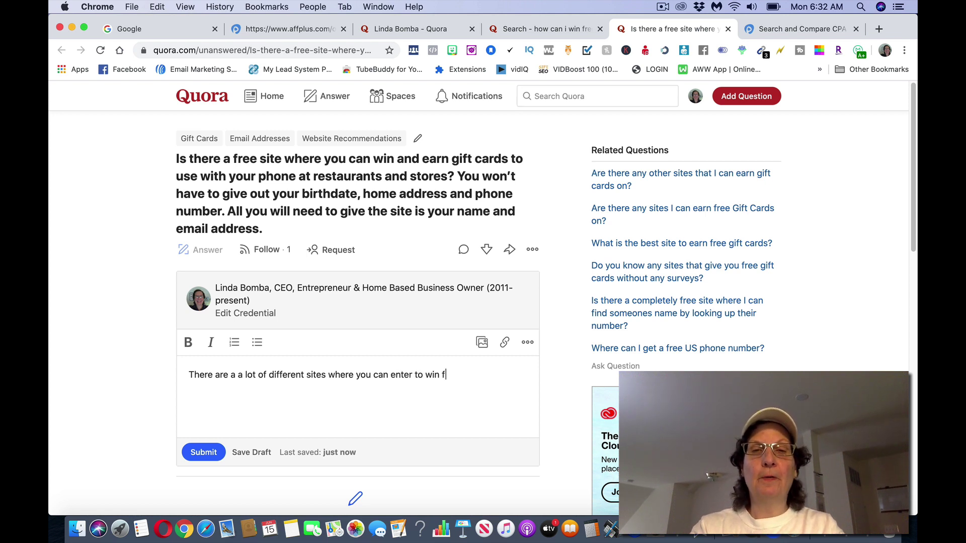
text(ree gift cards)
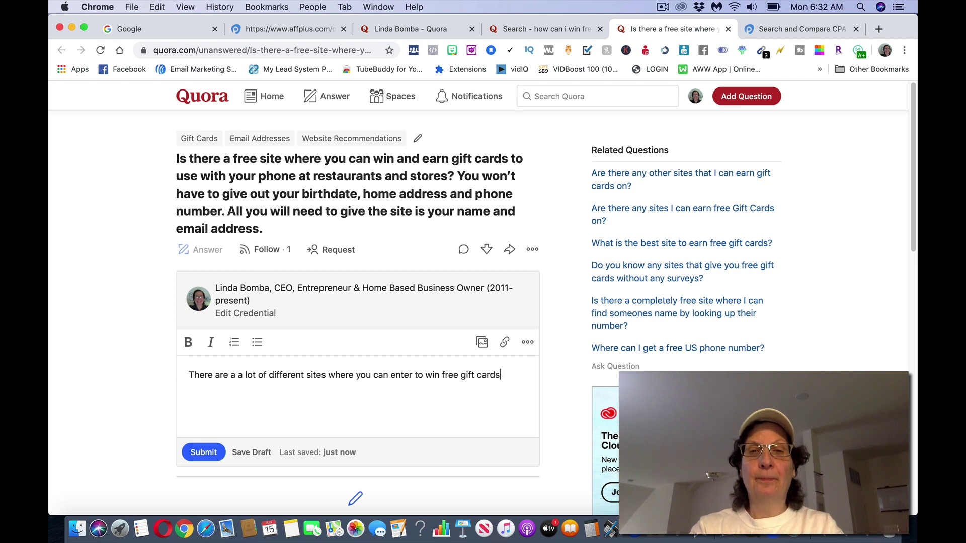
text(.)
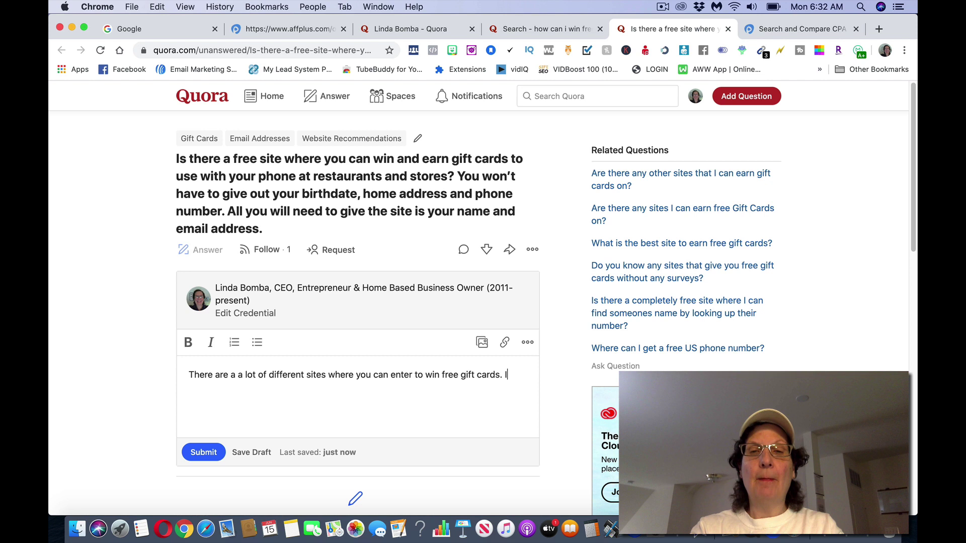
text( If you check ou)
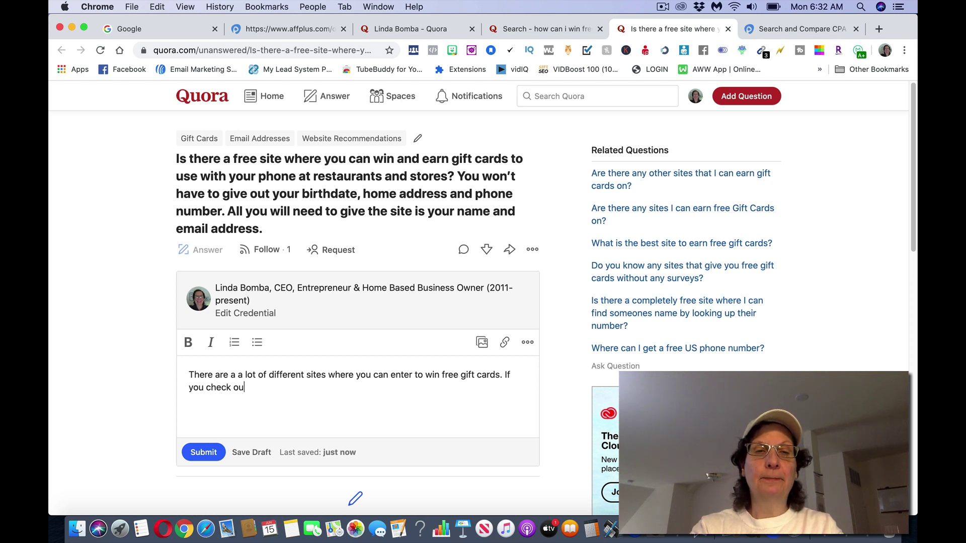
text(t my profile I )
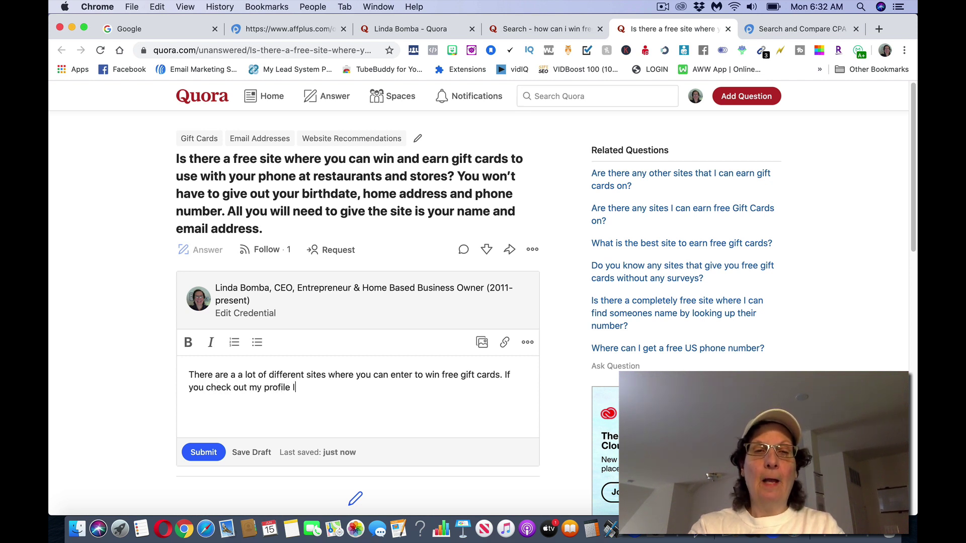
text(have serve)
key(BackSpace)
key(BackSpace)
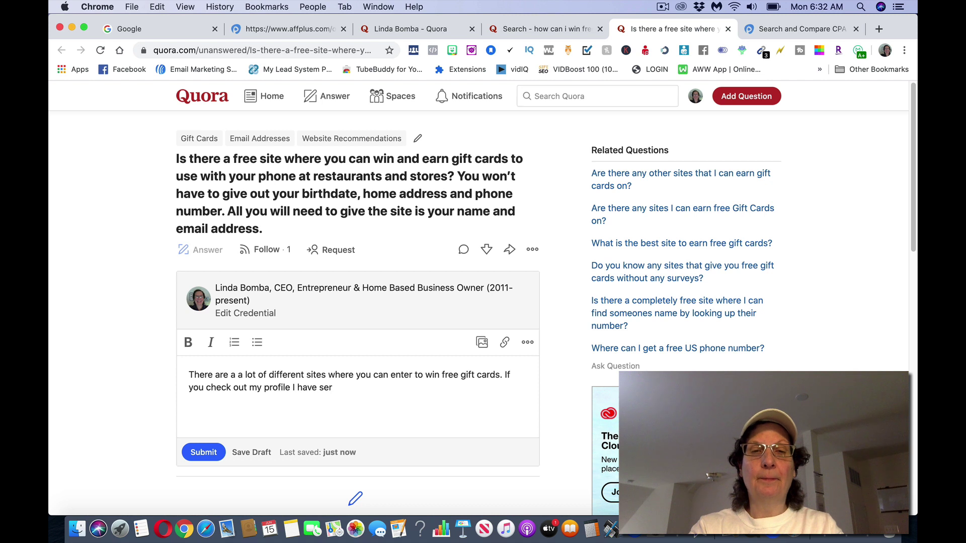
text(veral)
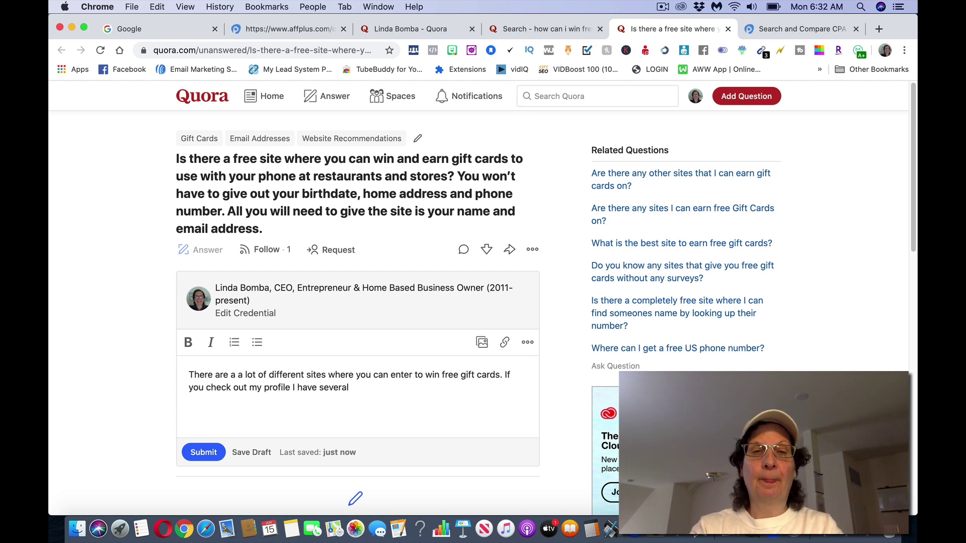
text( different one)
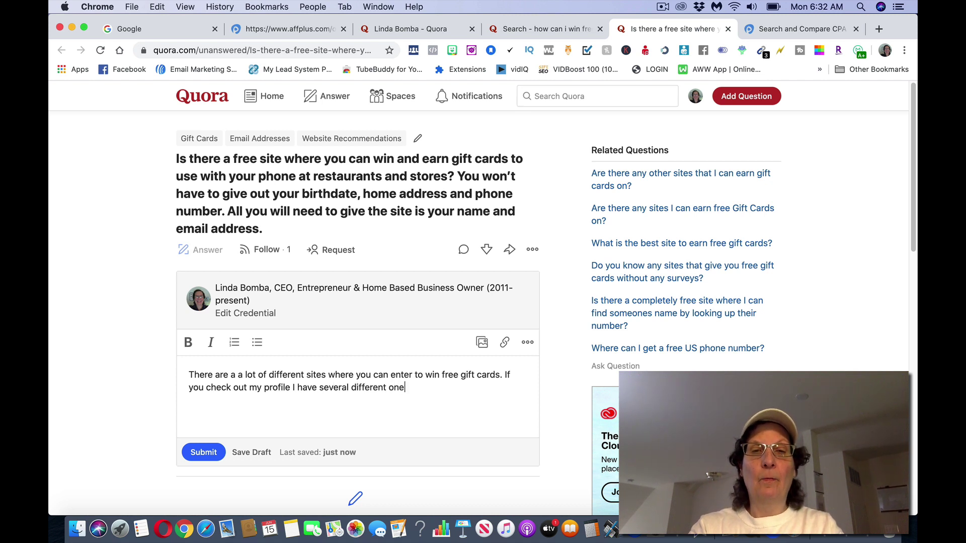
text(s you can c)
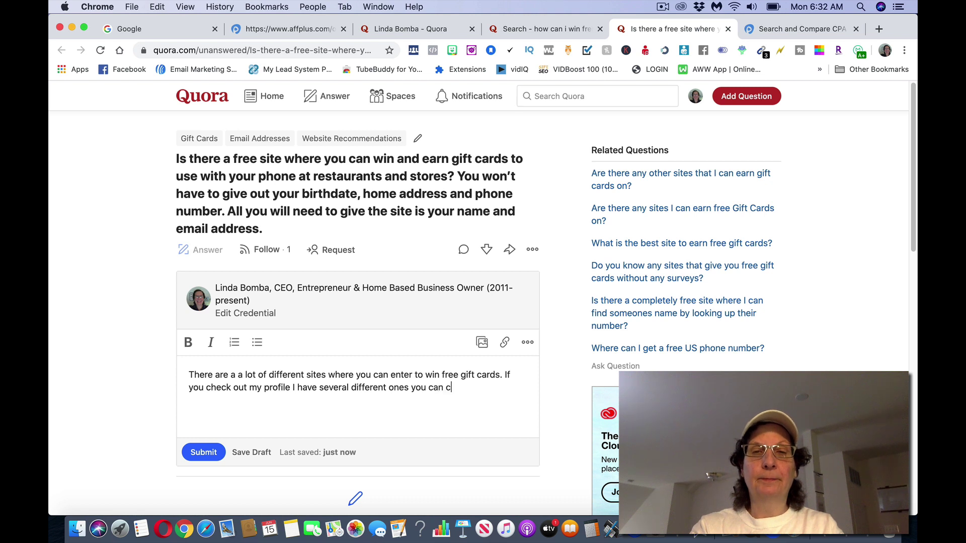
text(heck out)
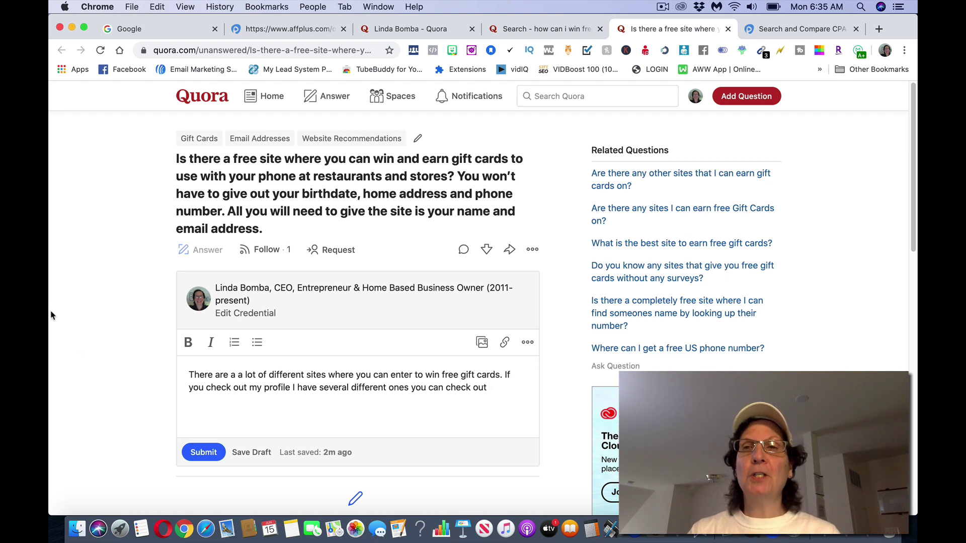
click(663, 8)
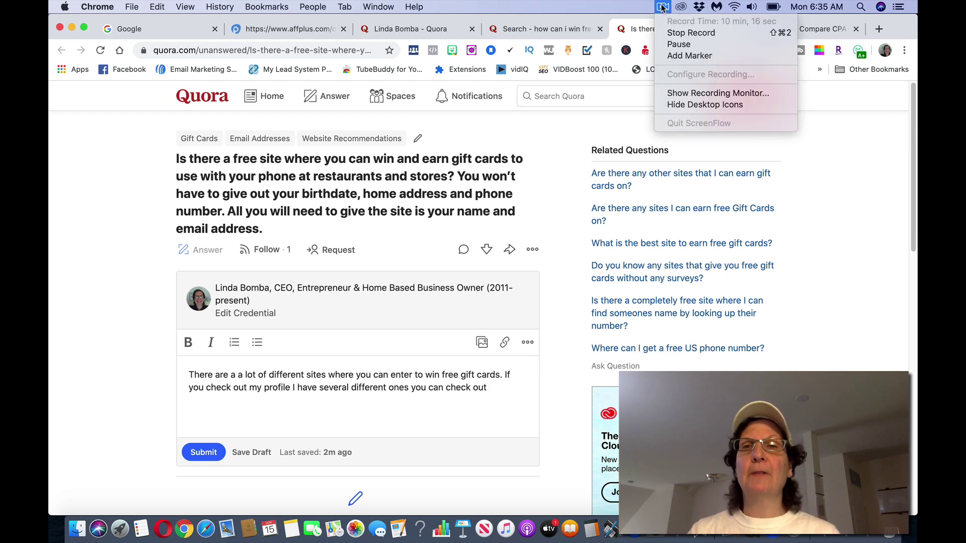